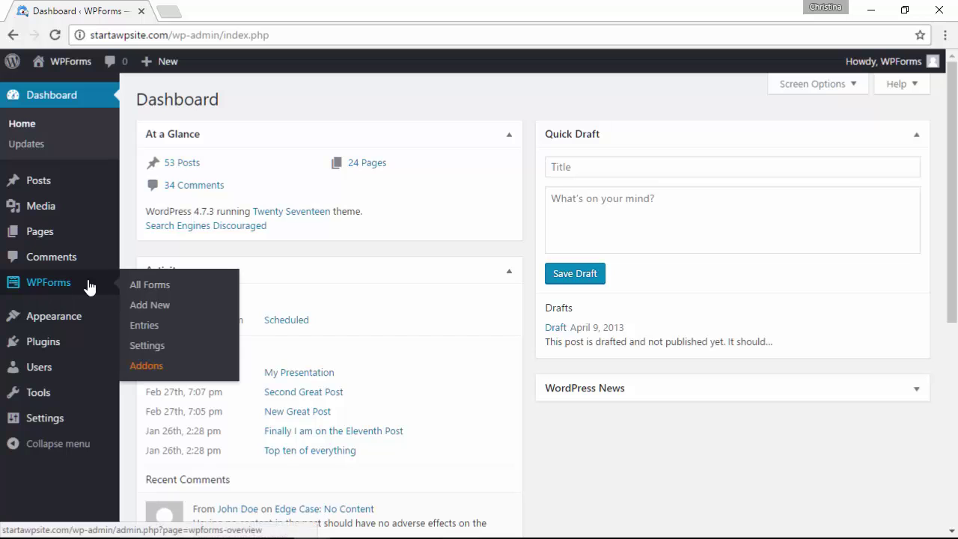
On the WPForms Addons page, install and then activate the User Registration Addon.
click(151, 366)
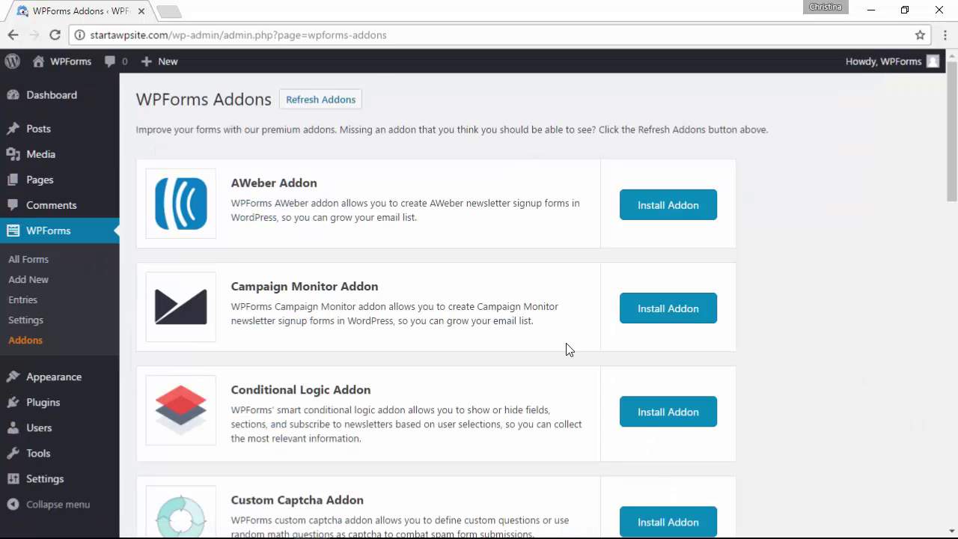
scroll(579, 348, down, 1)
scroll(579, 348, down, 2)
scroll(580, 347, down, 1)
scroll(582, 348, down, 1)
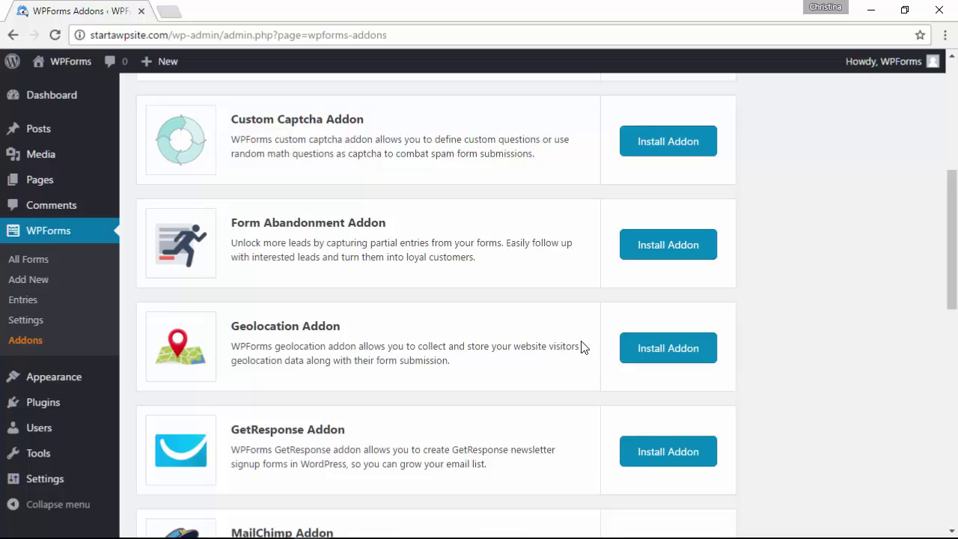
scroll(582, 348, down, 2)
scroll(581, 347, down, 3)
scroll(580, 347, down, 2)
scroll(582, 347, down, 3)
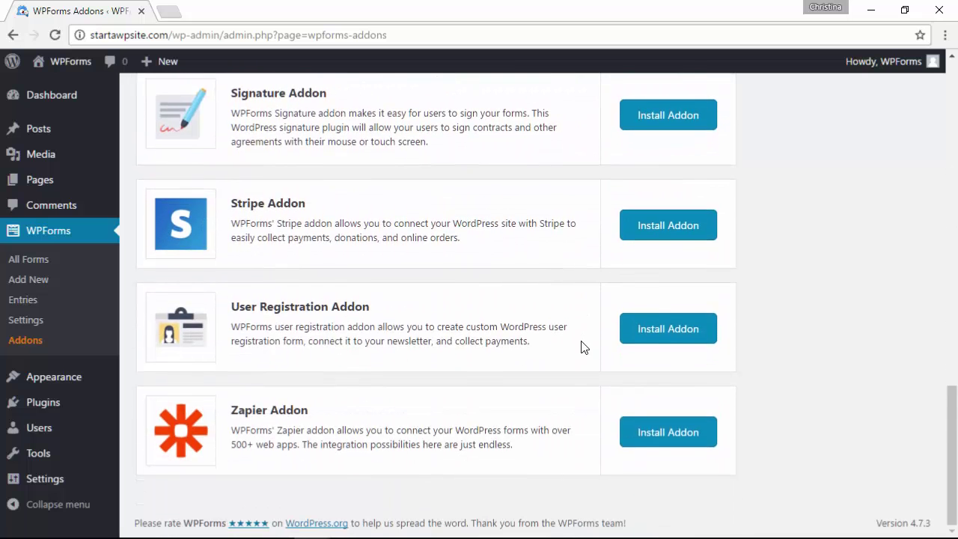
click(659, 336)
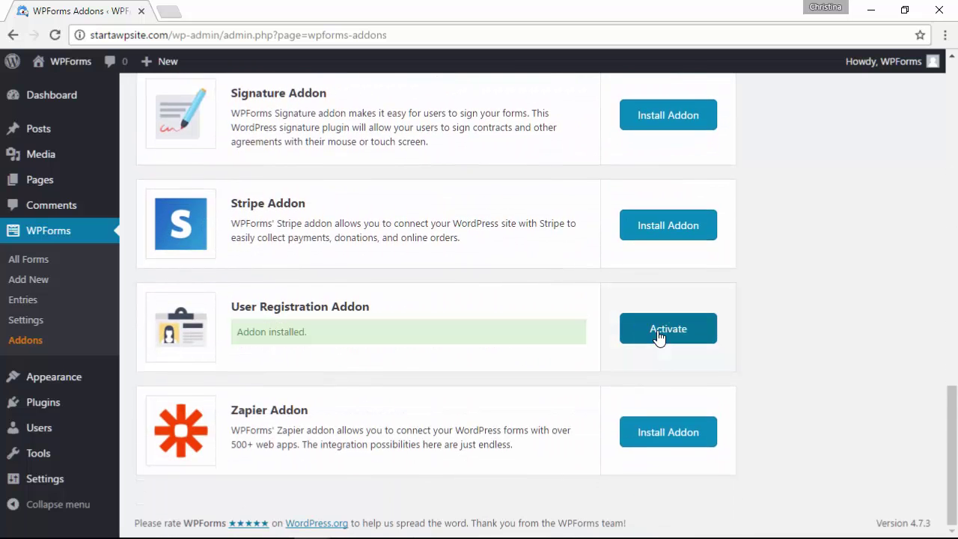
click(663, 336)
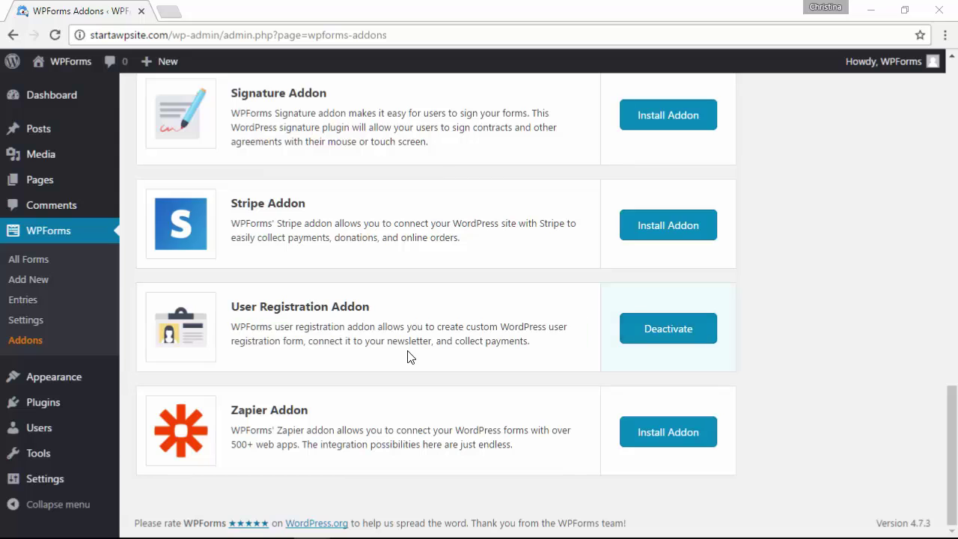
Build a new Site Registration form from the User Registration Form template and save it.
click(22, 279)
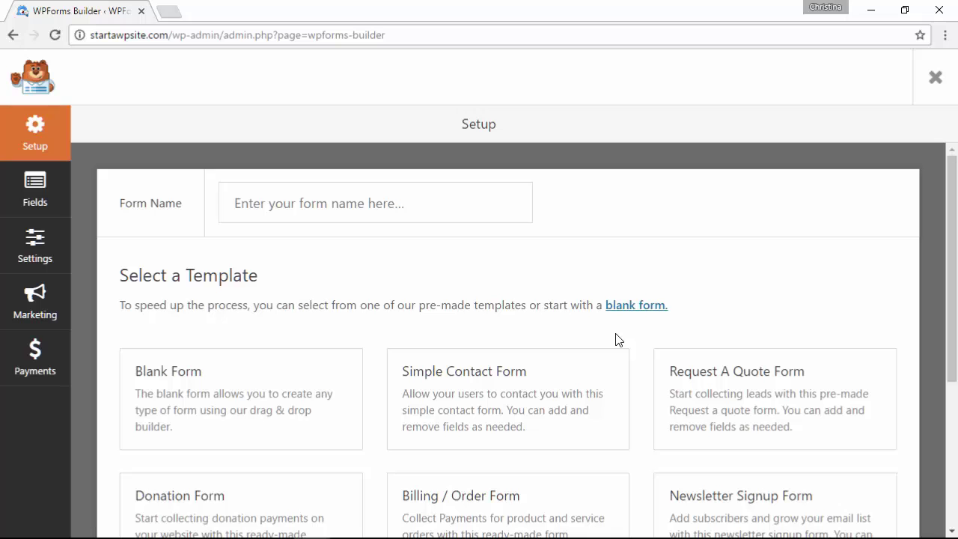
scroll(618, 339, down, 2)
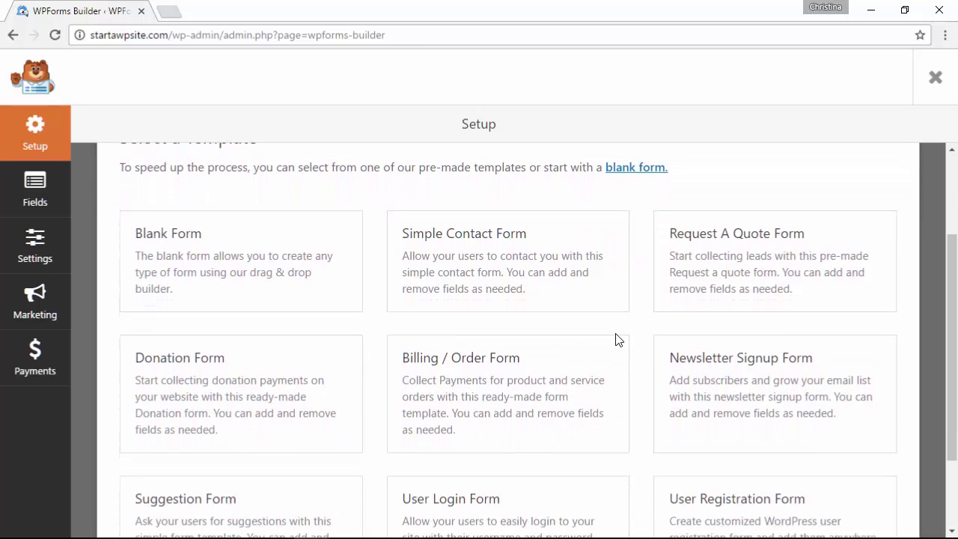
scroll(615, 337, down, 2)
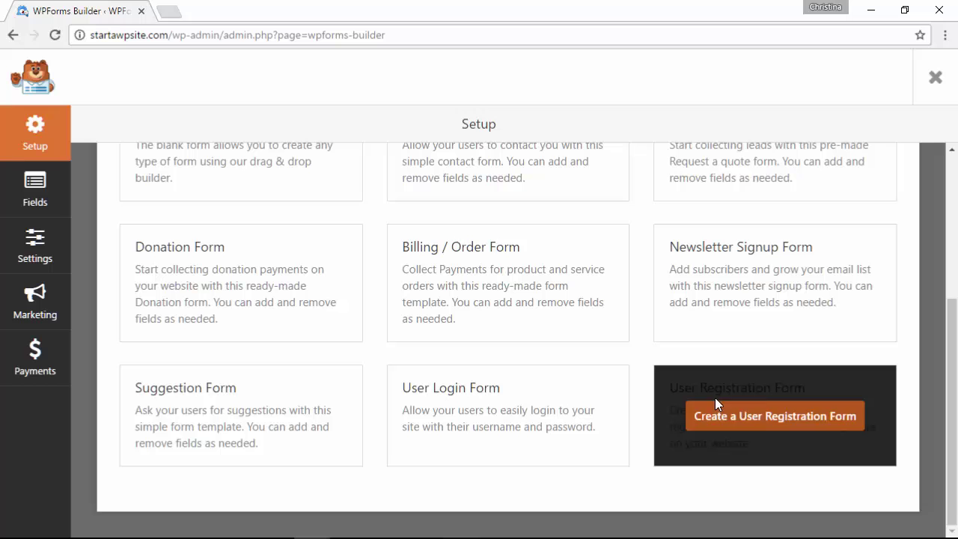
click(761, 423)
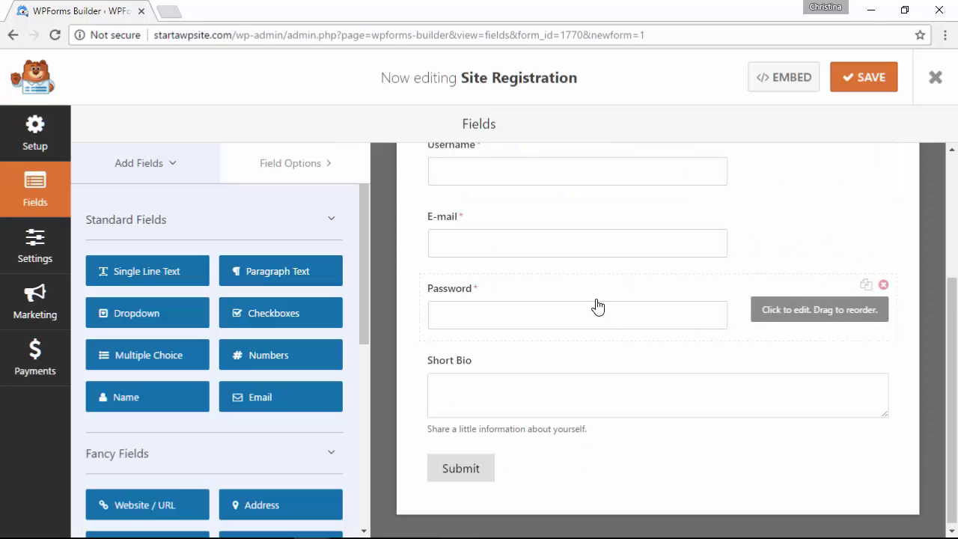
scroll(610, 374, up, 3)
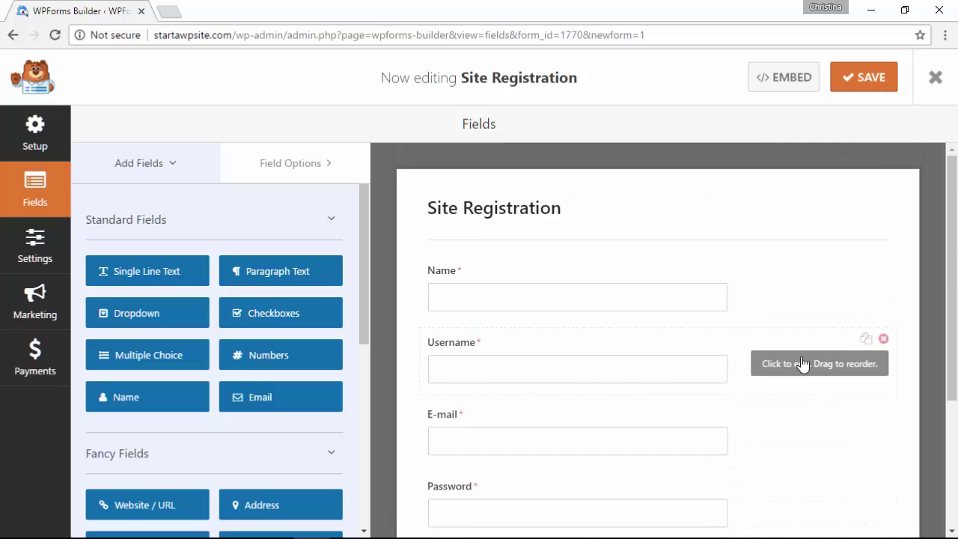
click(859, 77)
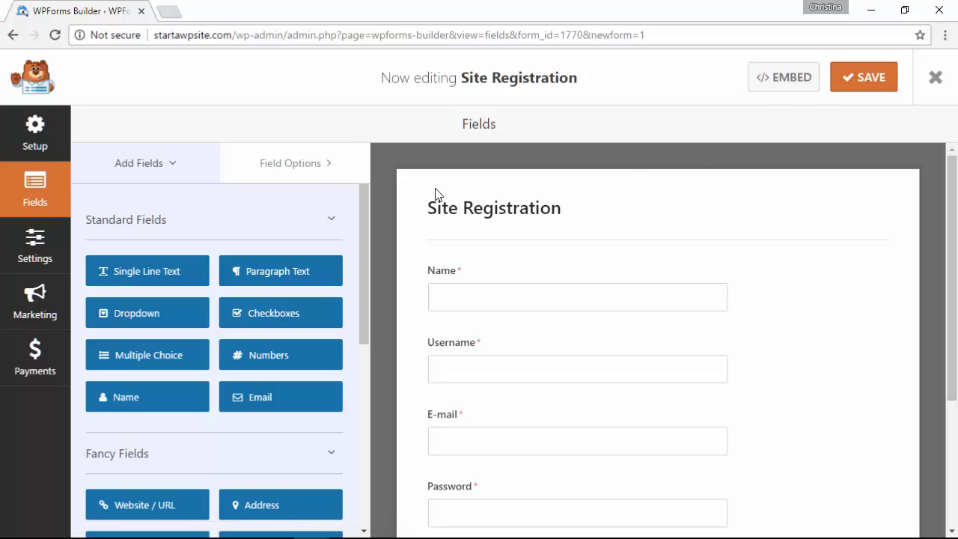
Open the form's User Registration settings and check the User Name and Name field mappings.
click(39, 255)
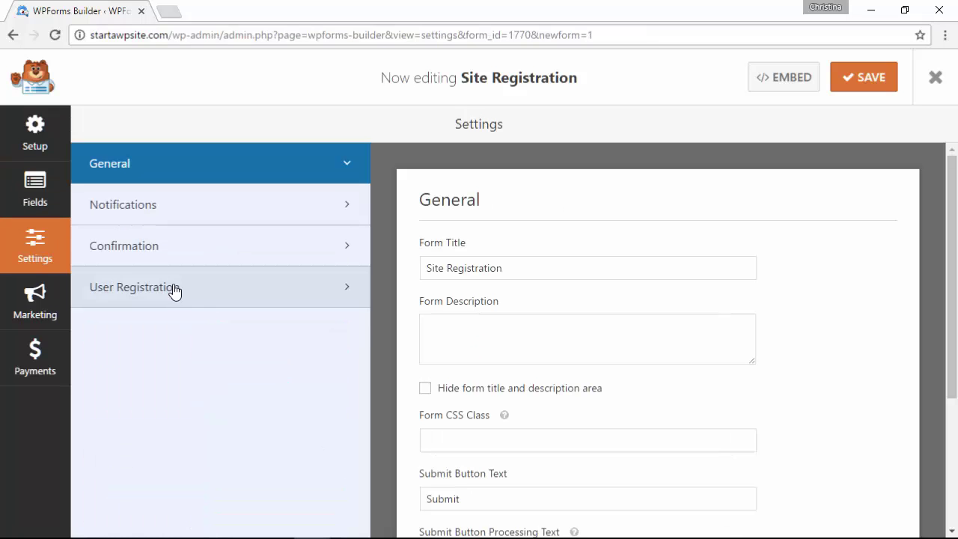
click(215, 293)
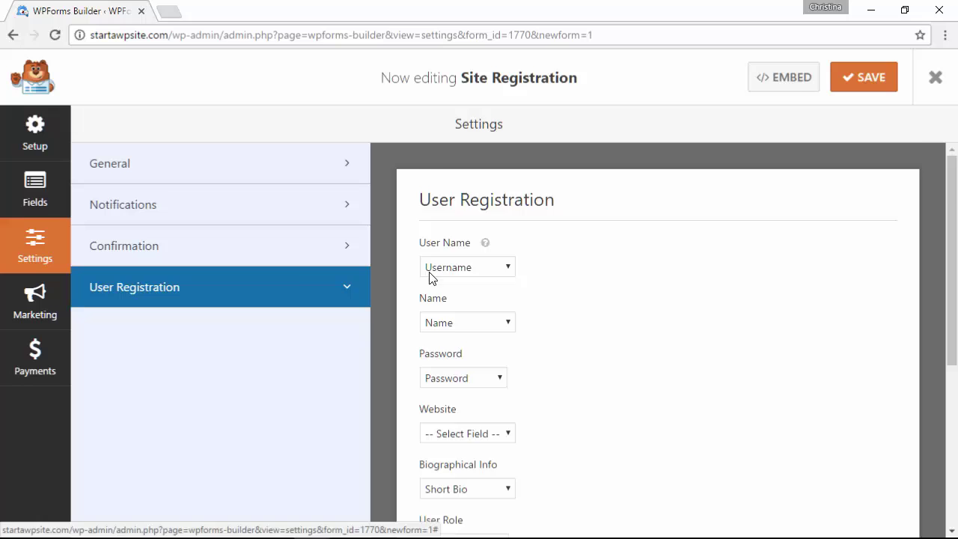
scroll(434, 247, down, 1)
click(454, 181)
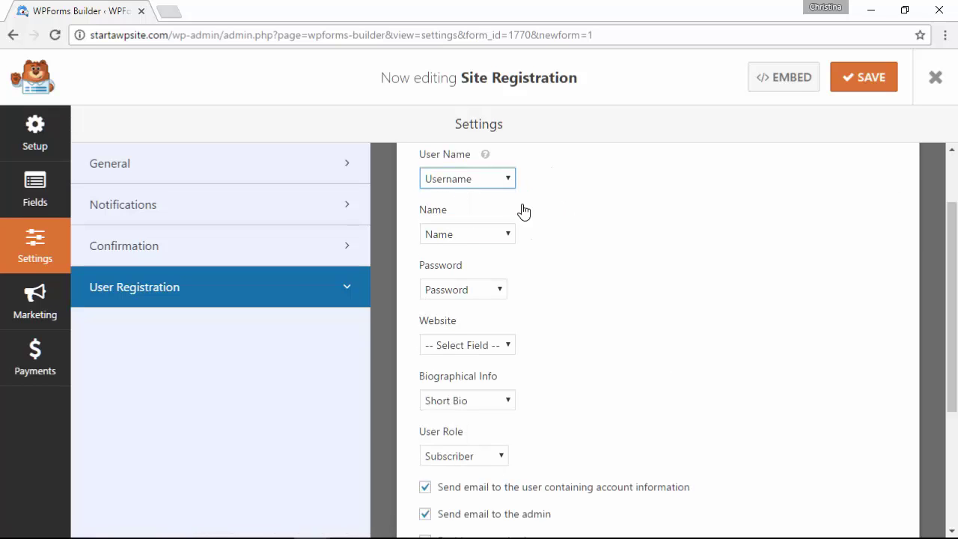
click(473, 237)
click(582, 240)
Keep the User Role for new registrants set to Subscriber.
scroll(582, 239, down, 1)
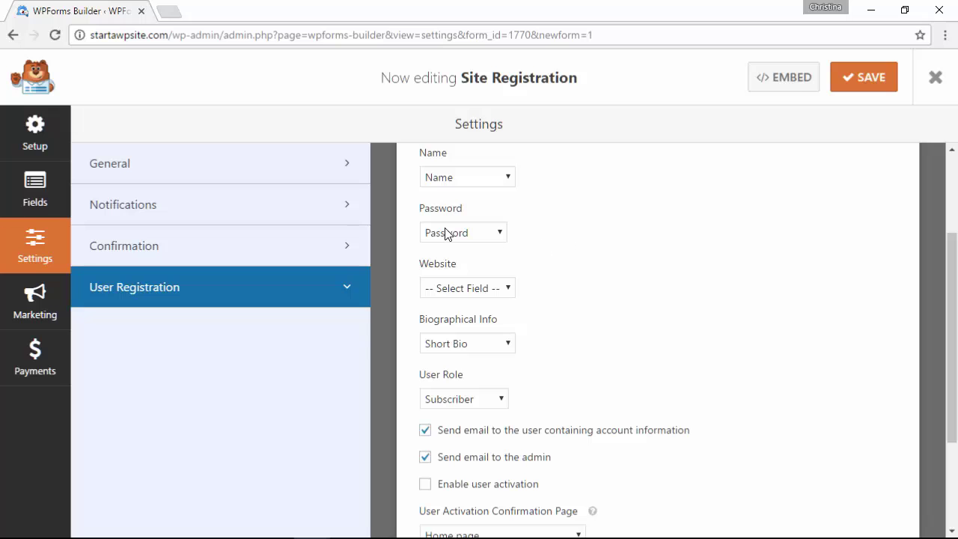
scroll(609, 379, down, 2)
scroll(611, 378, down, 1)
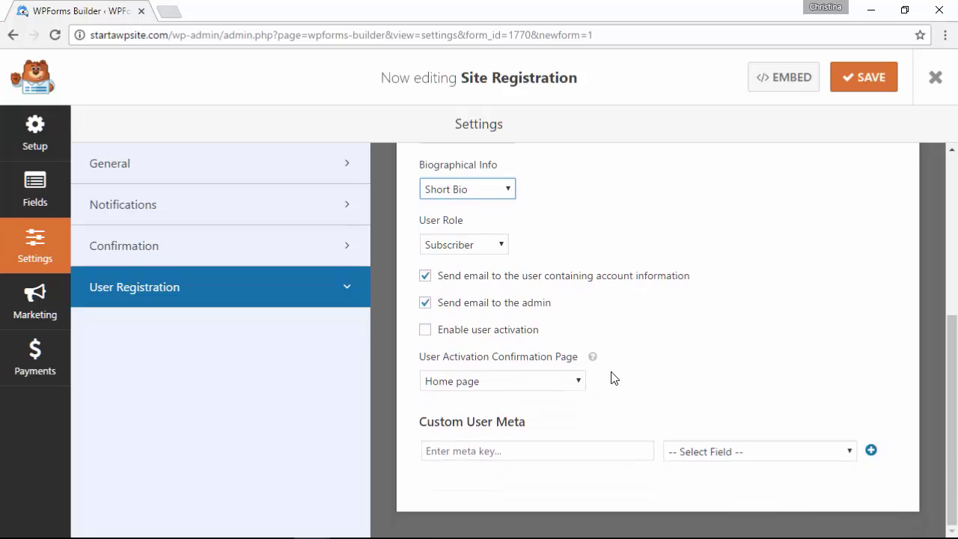
click(457, 247)
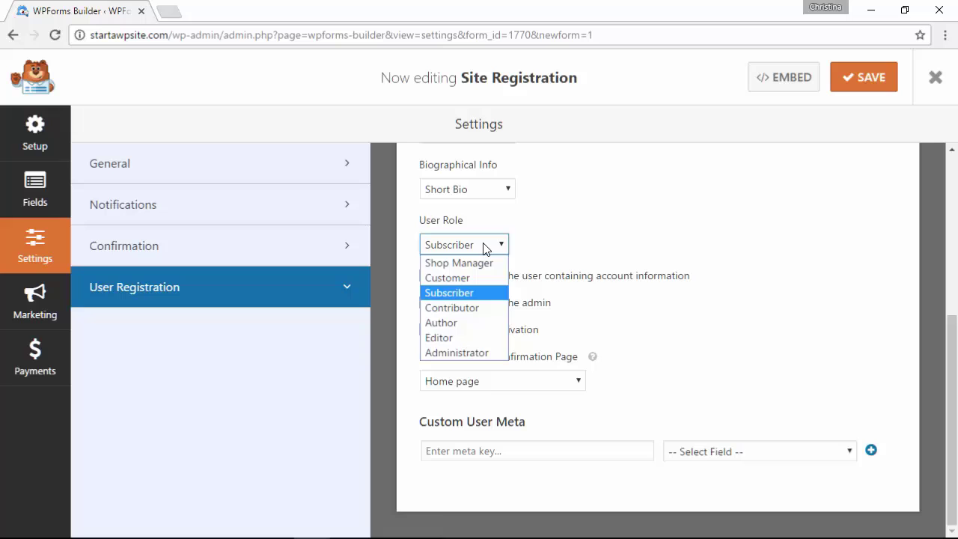
click(457, 293)
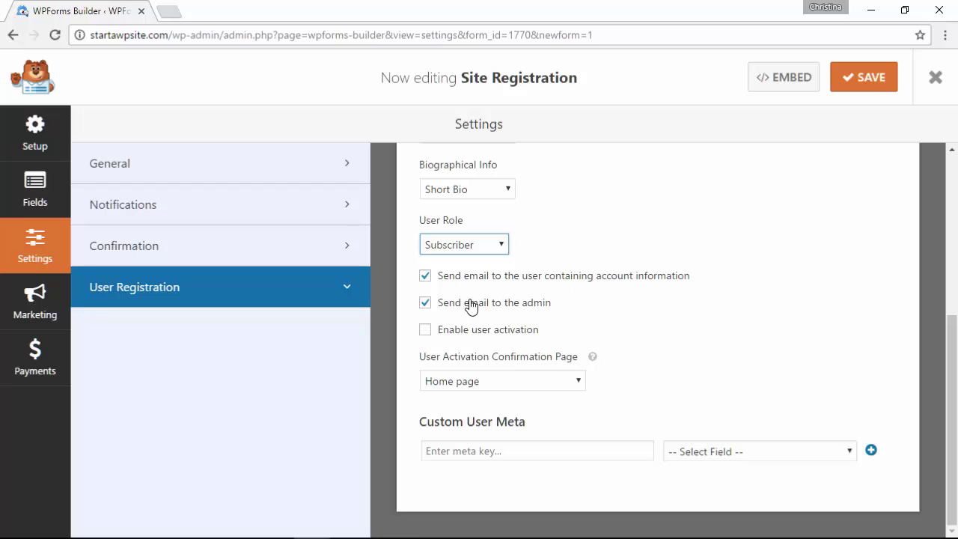
Enable user activation using the User Email method, then save the form.
click(425, 330)
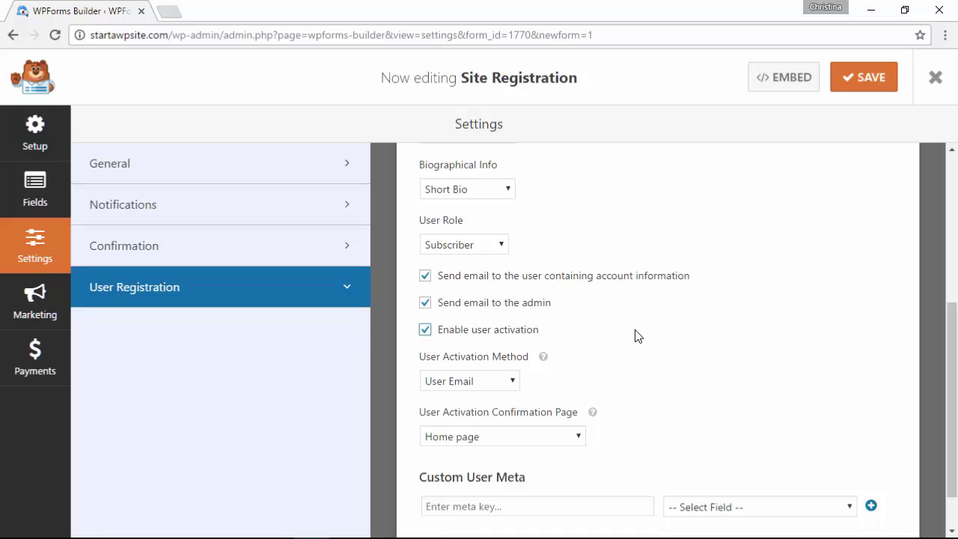
scroll(635, 336, down, 1)
click(474, 326)
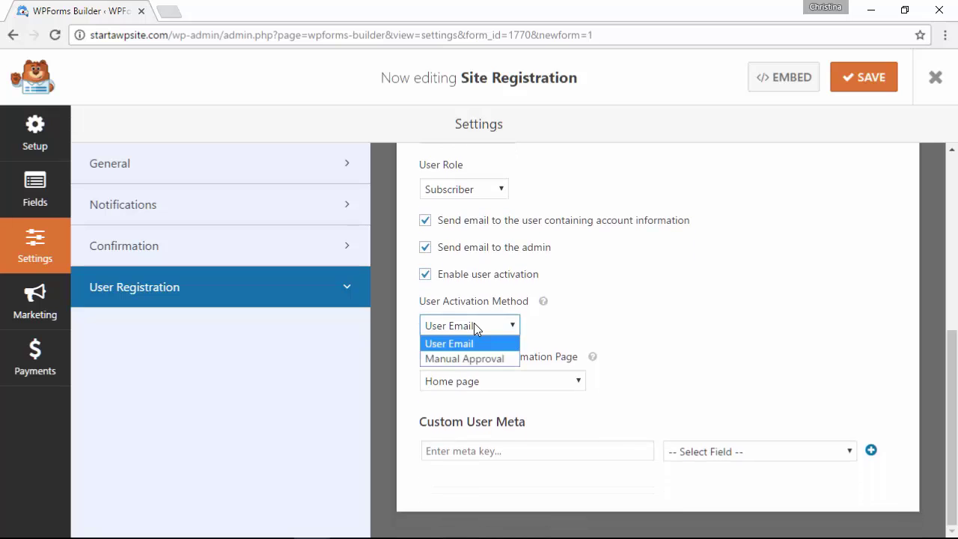
click(454, 345)
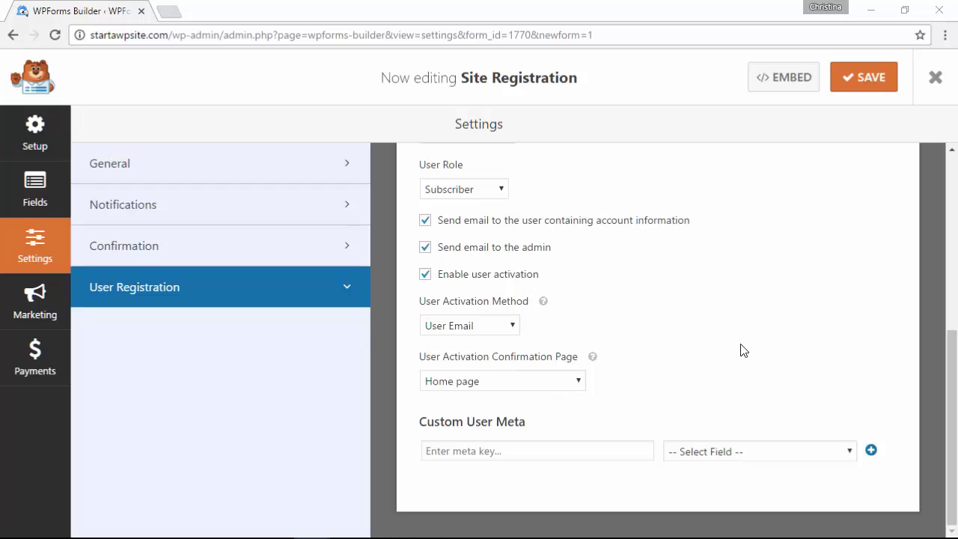
scroll(740, 345, up, 5)
click(860, 78)
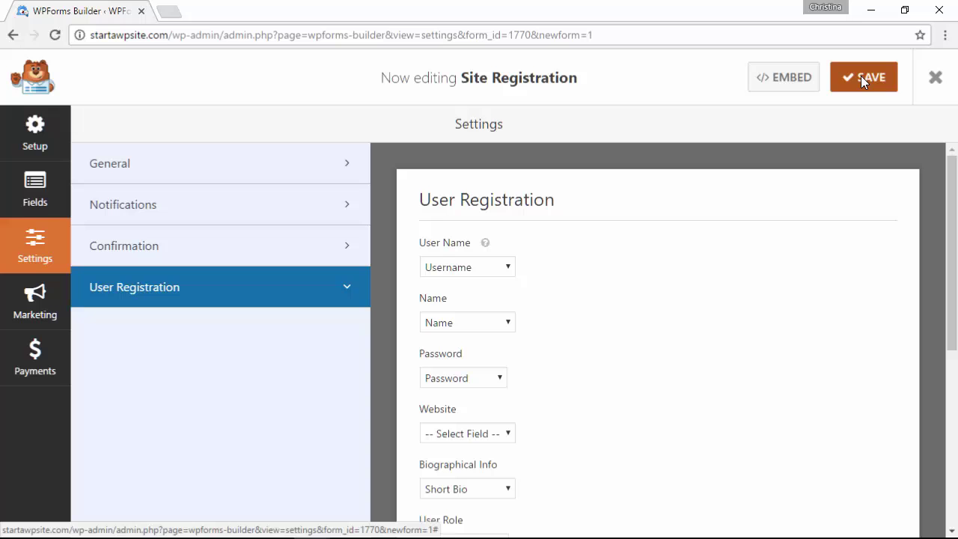
Leave the form builder and start a new page titled 'Registration'.
click(937, 78)
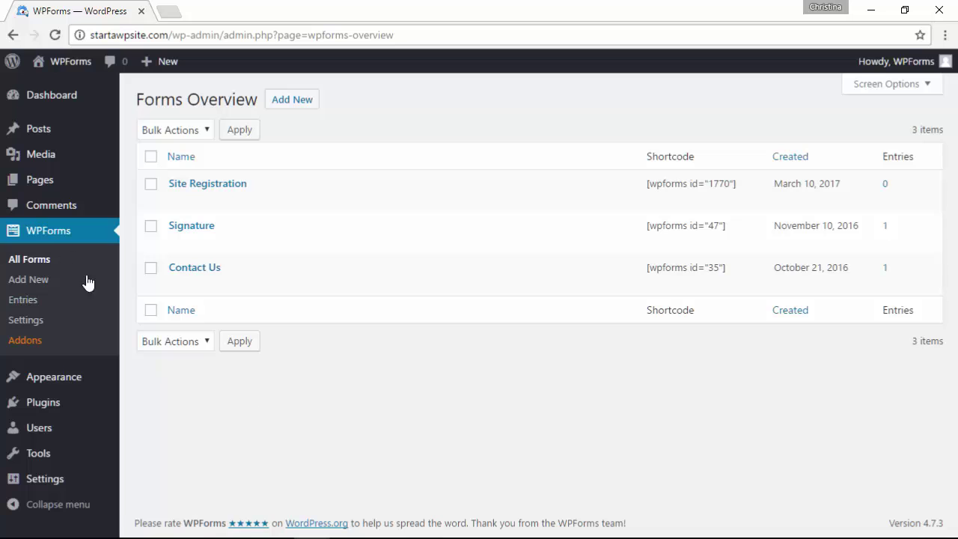
mouse_move(39, 180)
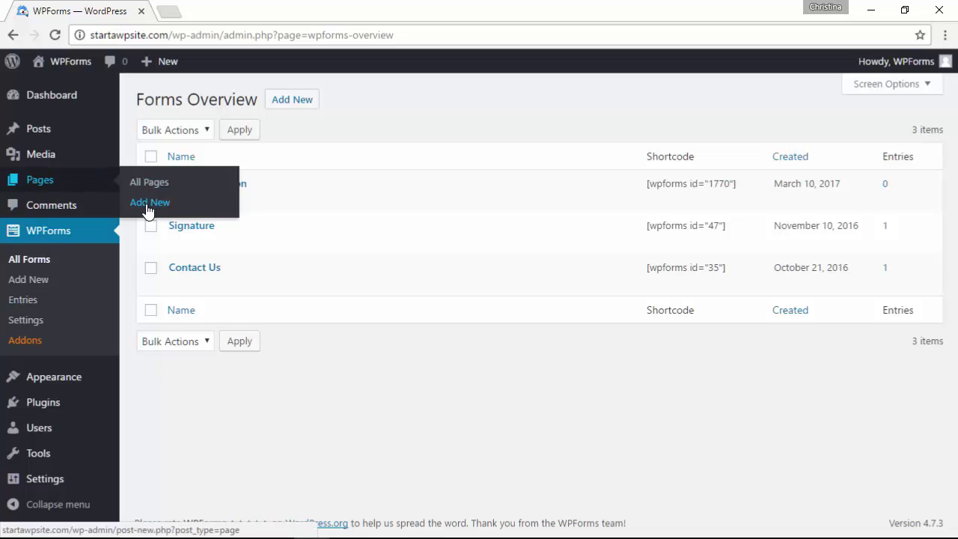
click(147, 203)
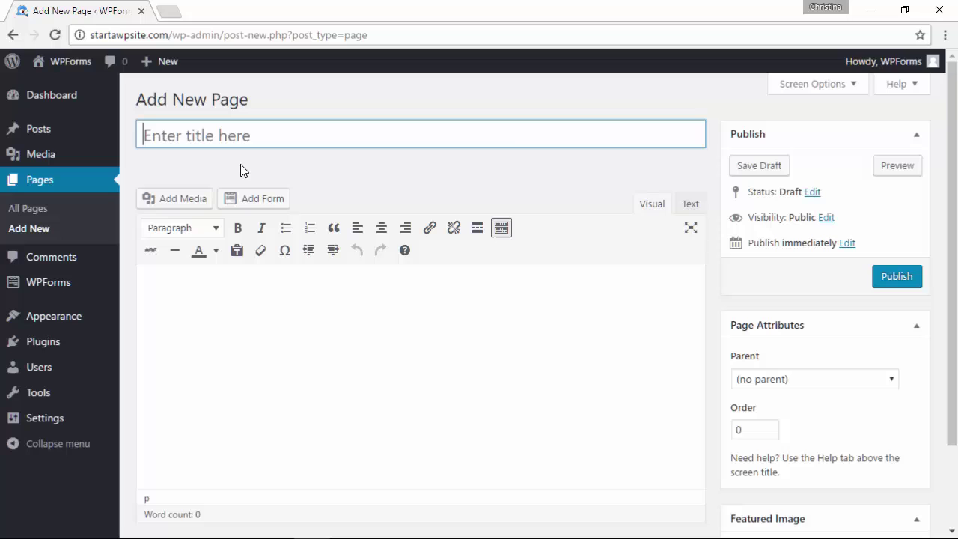
text(Registration)
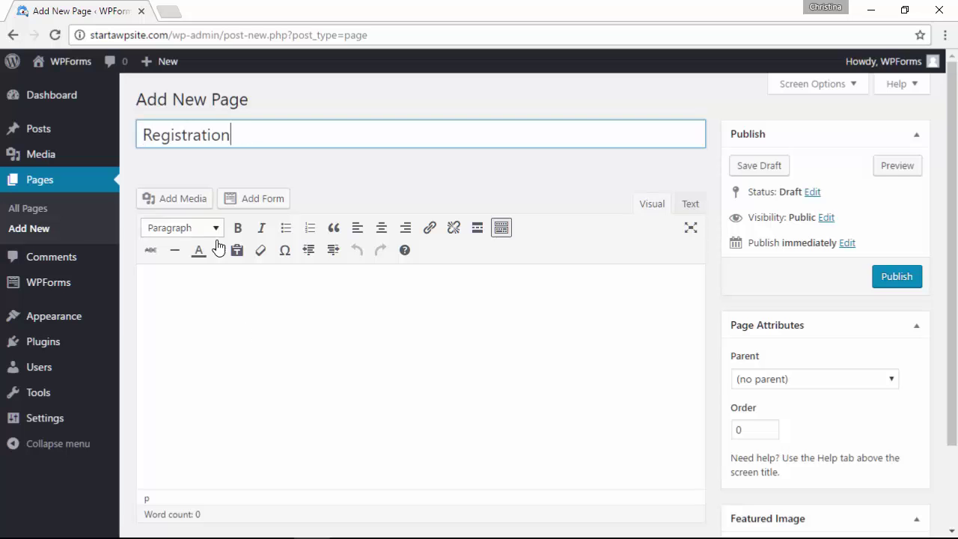
Insert the Site Registration form into the page with Add Form.
click(257, 196)
click(342, 281)
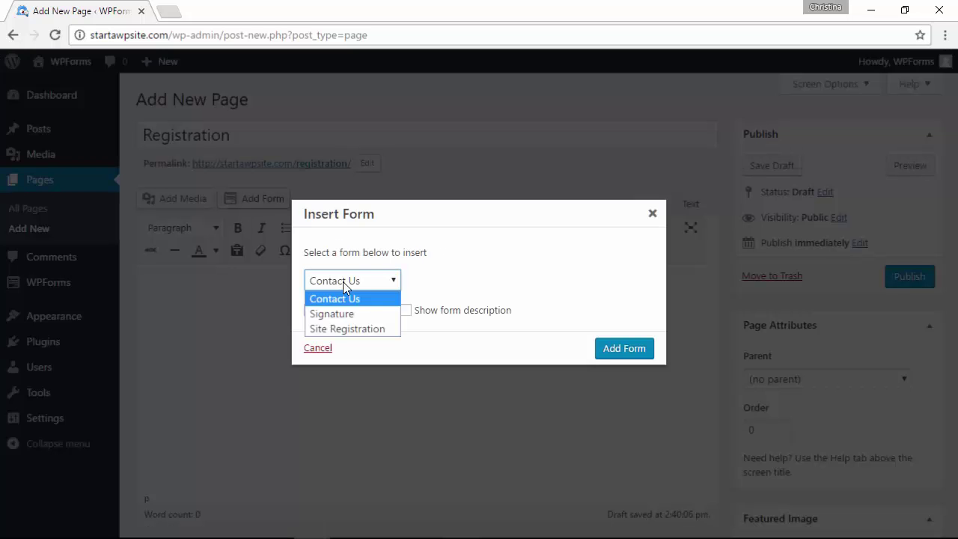
click(347, 329)
click(603, 353)
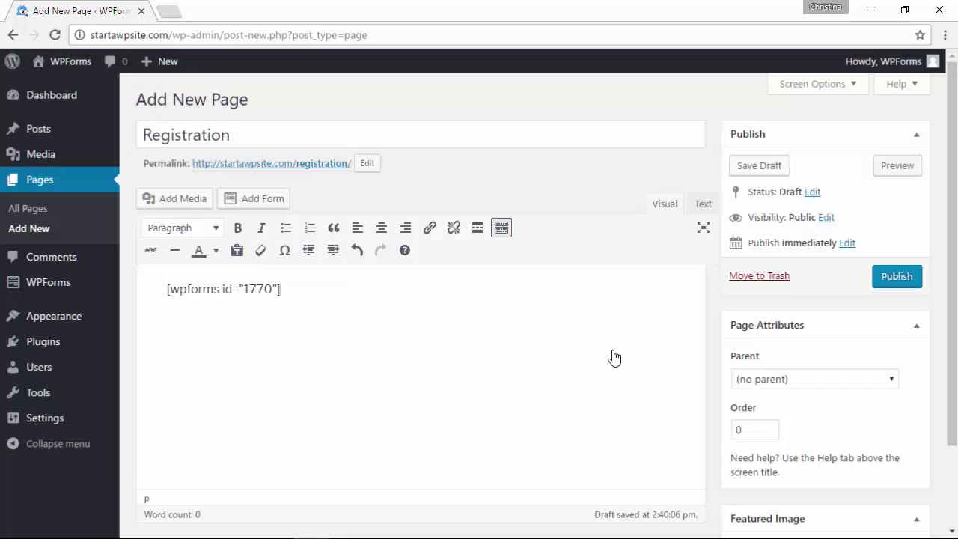
Publish the Registration page and view its live permalink in a new tab.
click(888, 278)
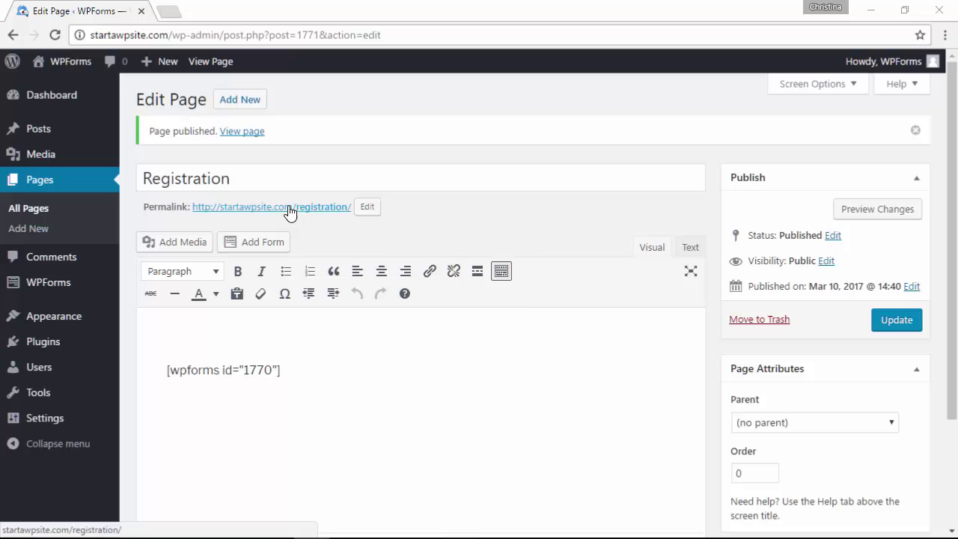
right_click(291, 207)
click(318, 217)
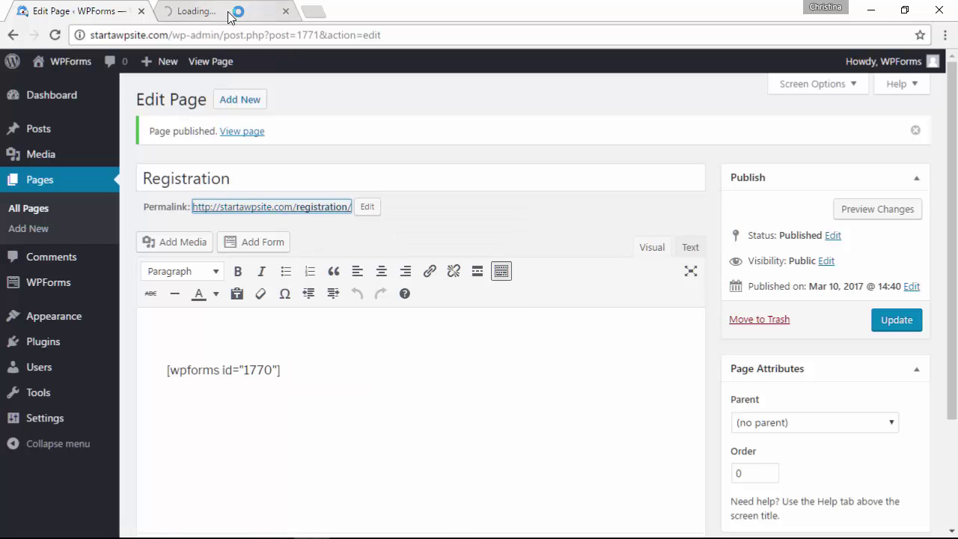
click(231, 12)
scroll(92, 389, down, 2)
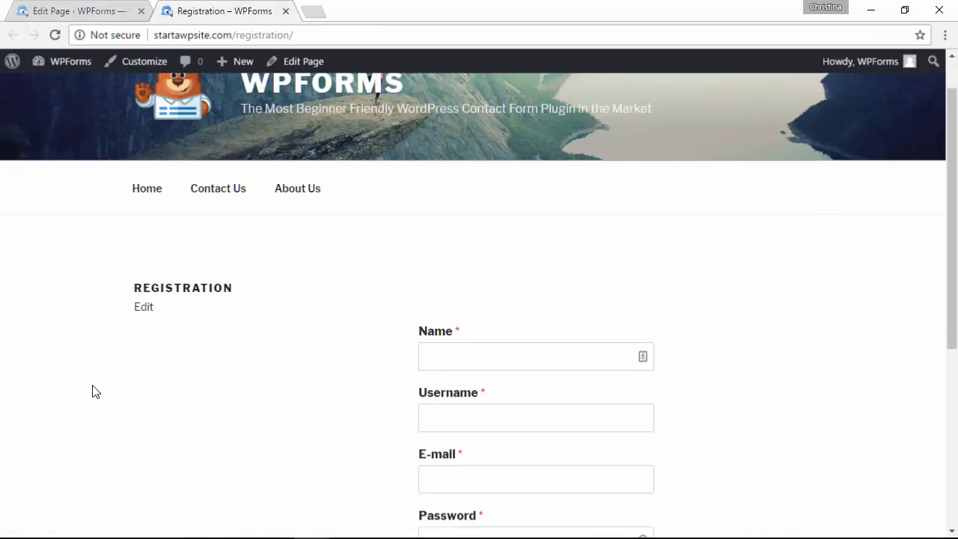